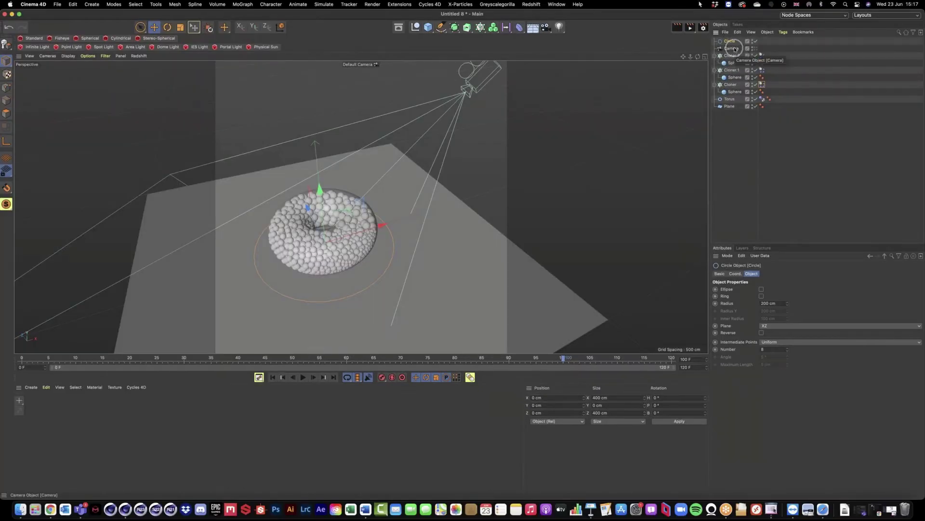
Step: Raise the 200 cm Circle spline to Y 309.284 cm above the sphere-covered torus
left_click(732, 48)
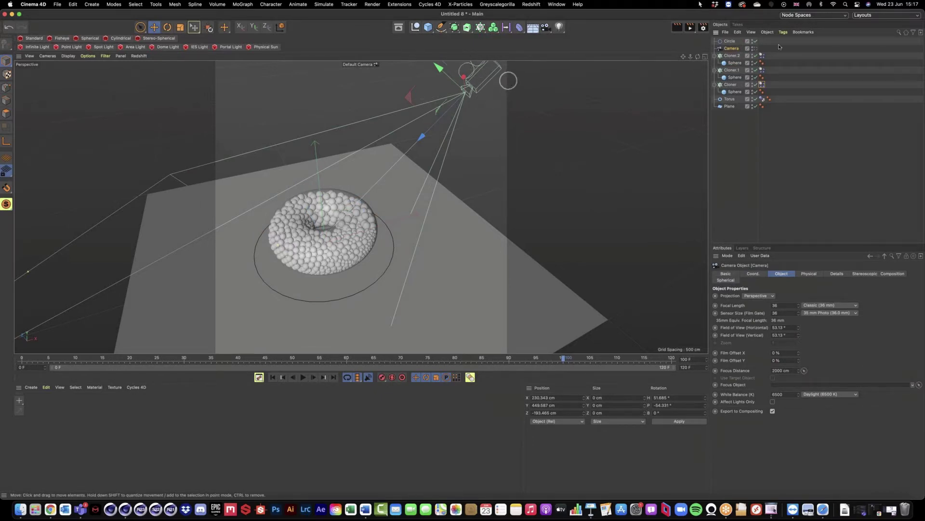
left_click(729, 40)
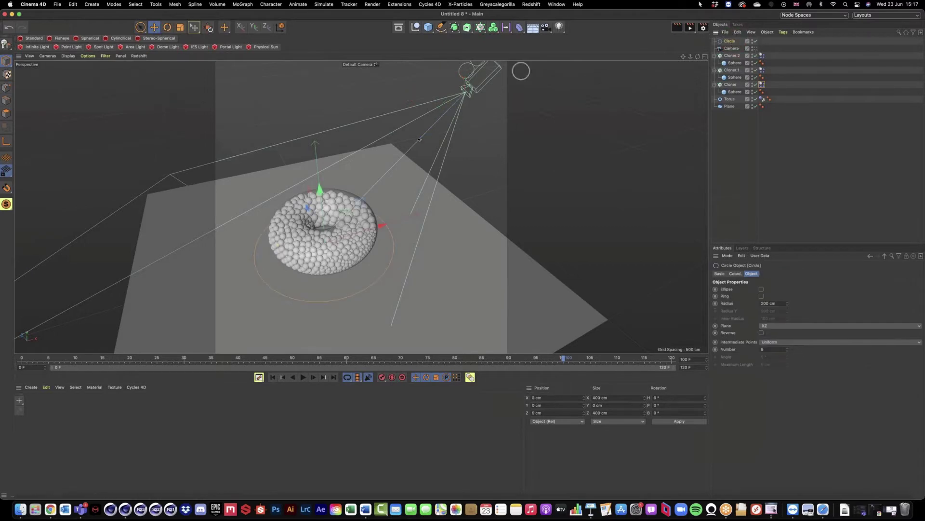
left_click_drag(319, 192, 308, 77)
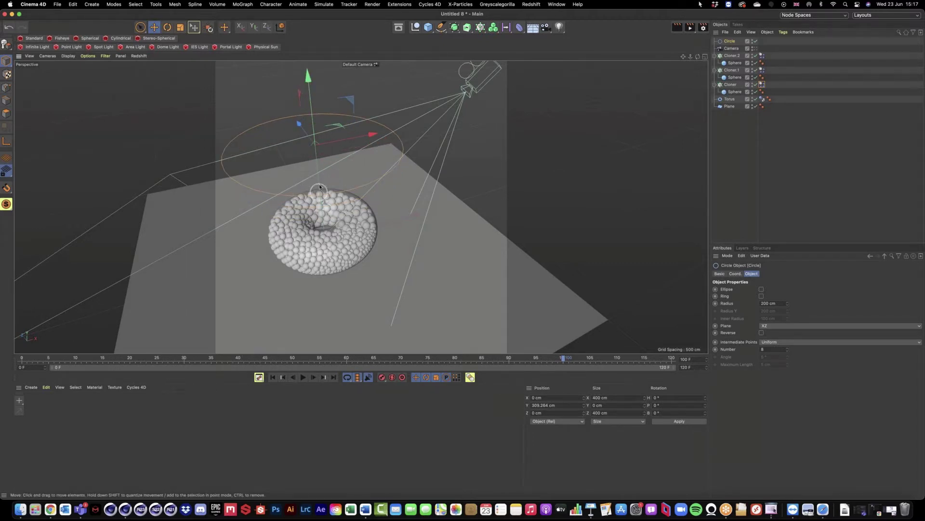
mouse_move(319, 187)
left_mouse_down("alt")
mouse_move(322, 174)
mouse_move(318, 197)
mouse_move(357, 160)
mouse_move(339, 191)
mouse_move(370, 156)
mouse_move(348, 198)
mouse_move(417, 156)
mouse_move(337, 191)
mouse_move(358, 199)
mouse_move(518, 138)
left_mouse_up("alt")
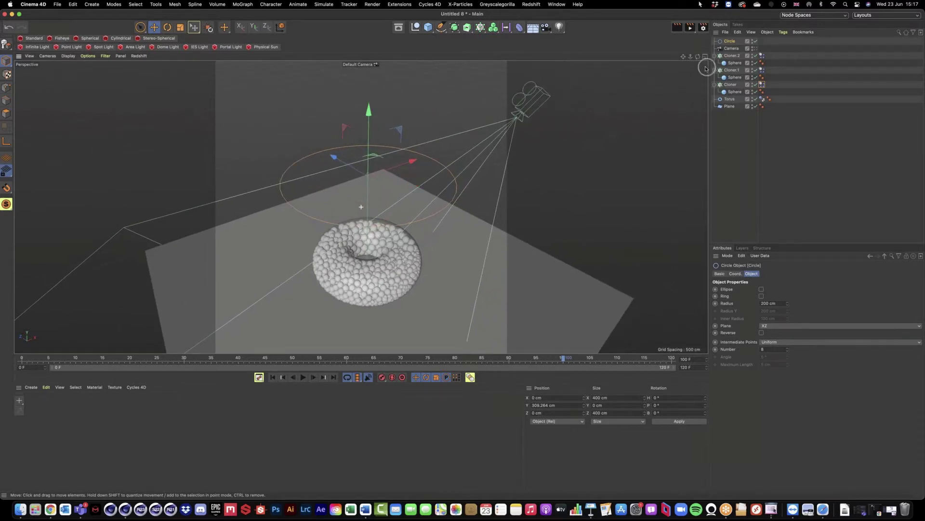
Step: Add an Align to Spline tag to the Camera from its Animation Tags menu
right_click(731, 50)
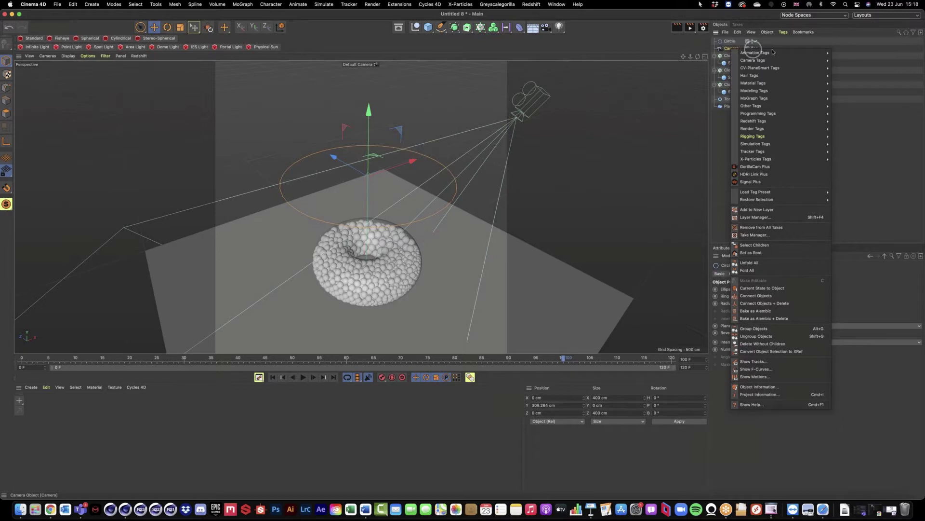
mouse_move(757, 53)
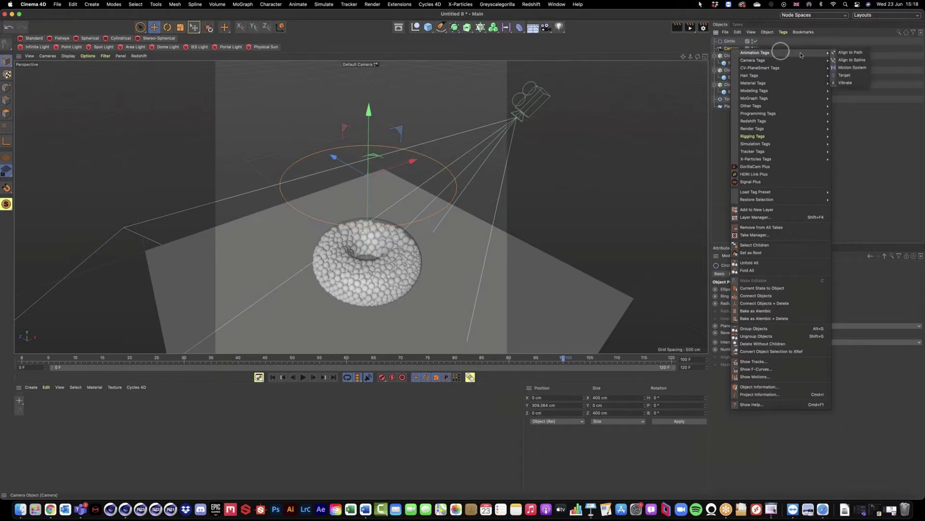
left_click(853, 60)
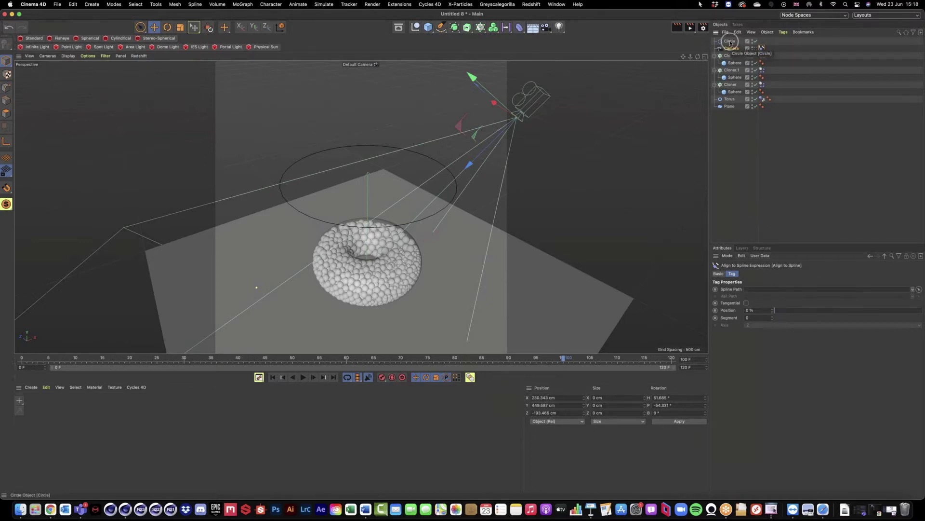
Step: Set the Align to Spline tag's Spline Path to Circle and test its Position slider
left_click_drag(729, 41, 754, 293)
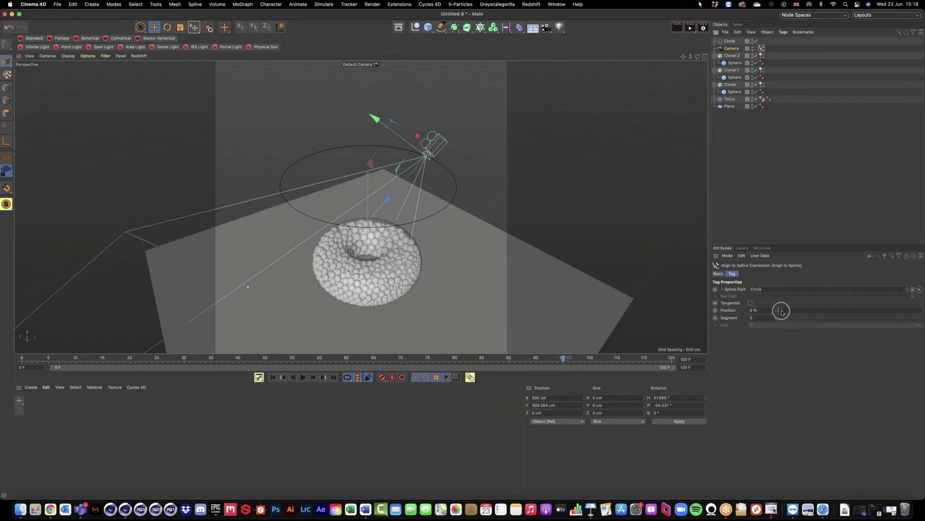
double_click(764, 310)
mouse_move(787, 312)
left_mouse_down()
mouse_move(908, 311)
mouse_move(777, 311)
left_mouse_up()
Step: View through the Camera, scrub its path Position from 0 to 100 %, then back to 0 %
left_click(756, 49)
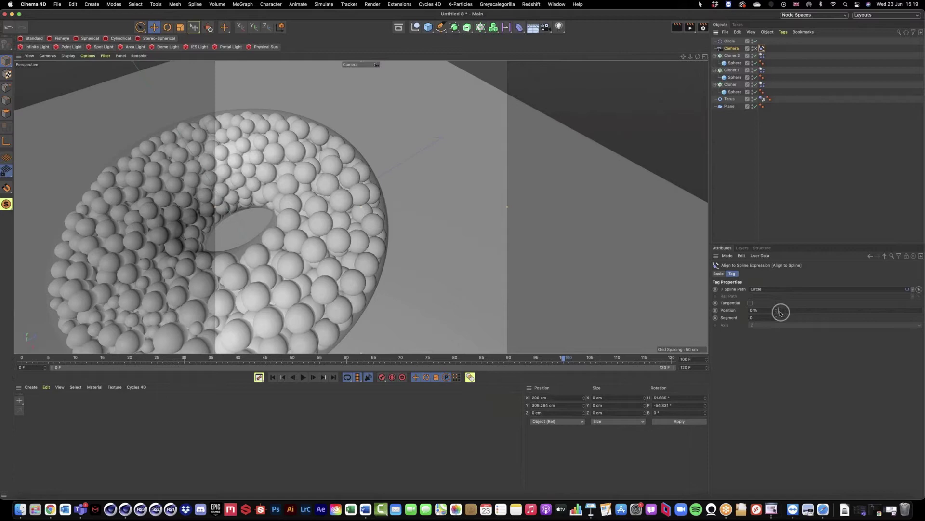
left_click_drag(781, 311, 924, 306)
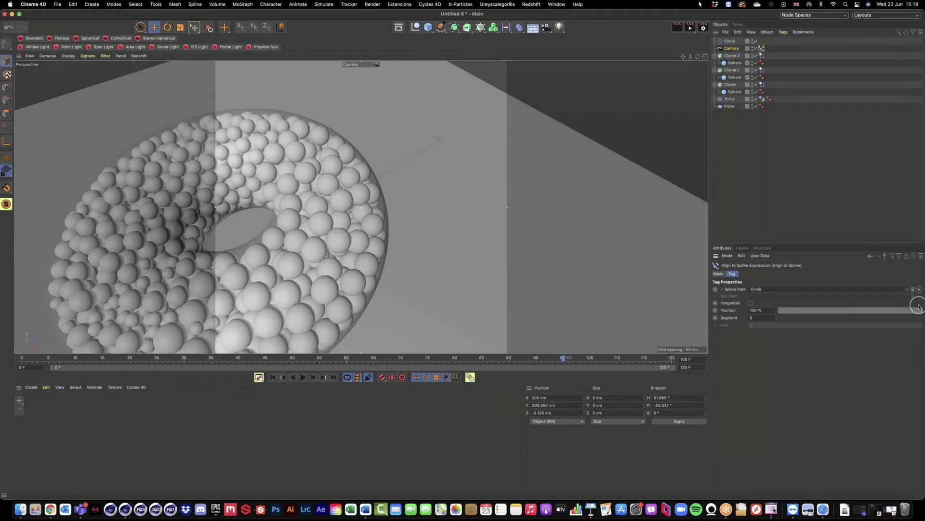
left_click(813, 354)
left_click_drag(777, 310, 704, 183)
left_click(756, 48)
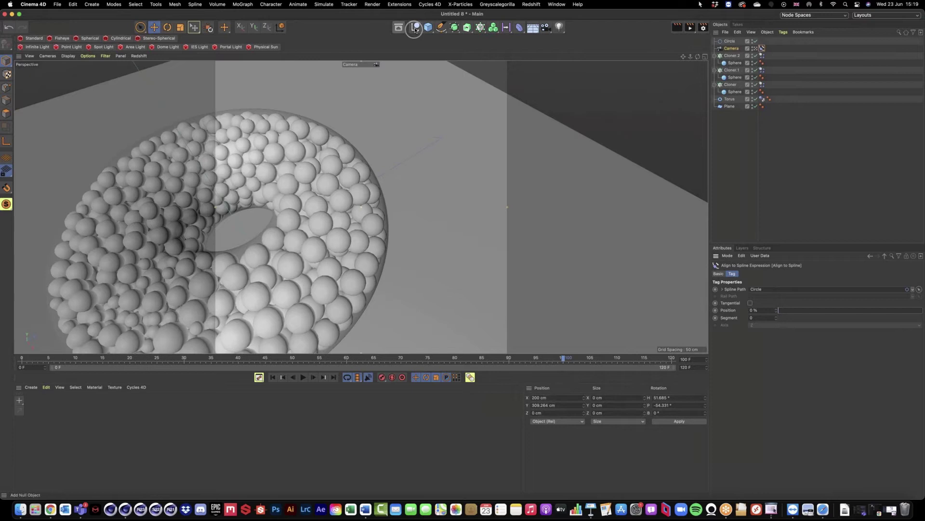
Step: Return to the Default Camera editor view and recentre the torus
left_click(761, 49)
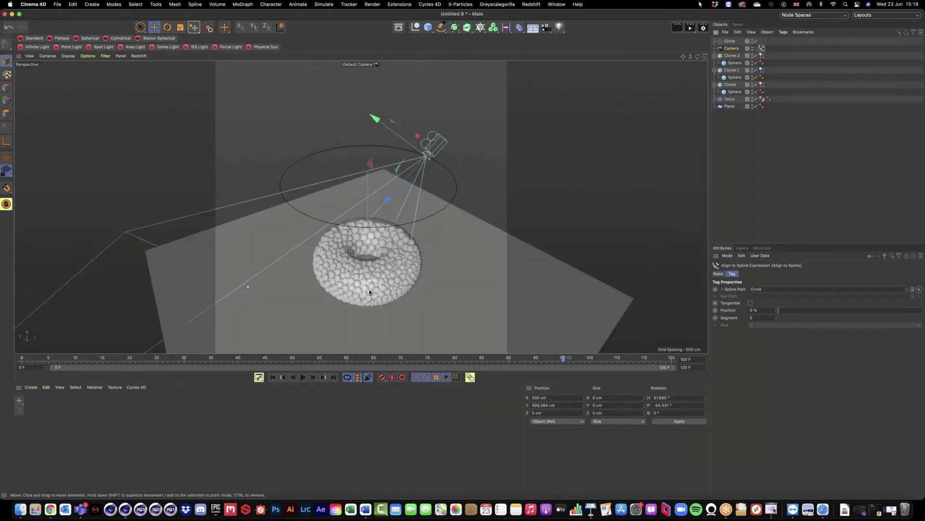
middle_click_drag(369, 292, 366, 282, "alt")
left_click_drag(366, 282, 366, 275, "alt")
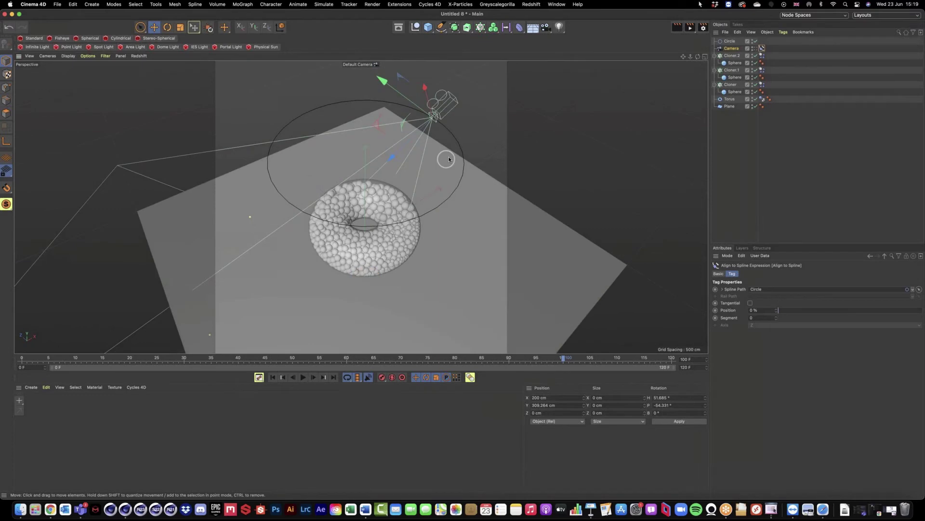
Step: Add a Null object at the origin and confirm its 0 cm position from above
left_click(416, 28)
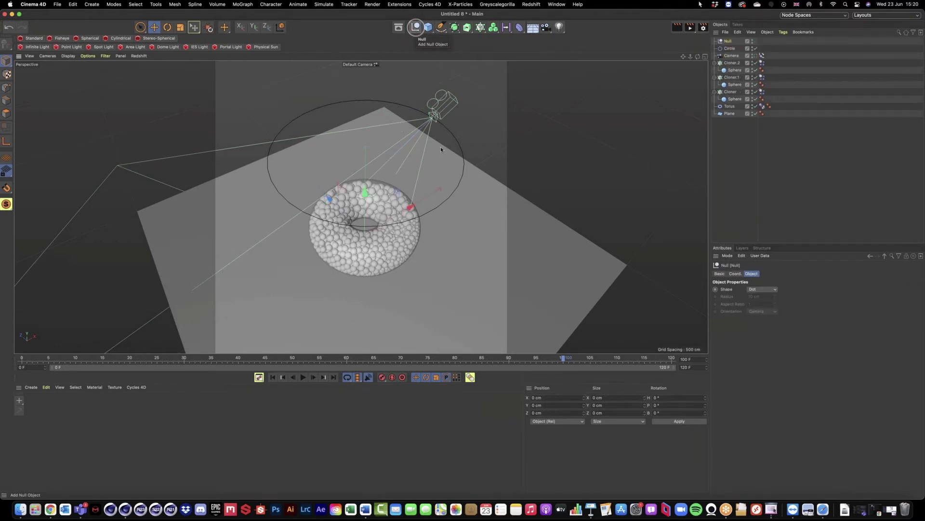
scroll(421, 192, "down", 2)
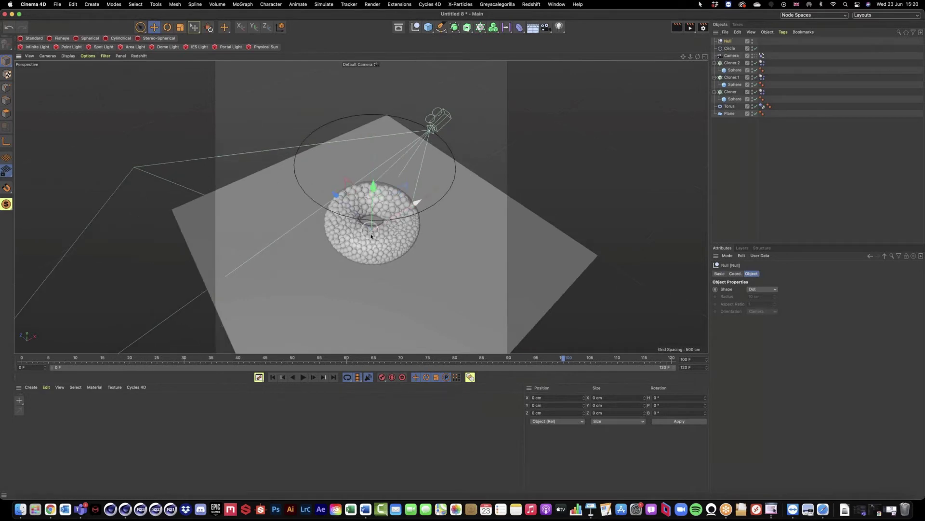
left_click_drag(372, 236, 372, 213, "alt")
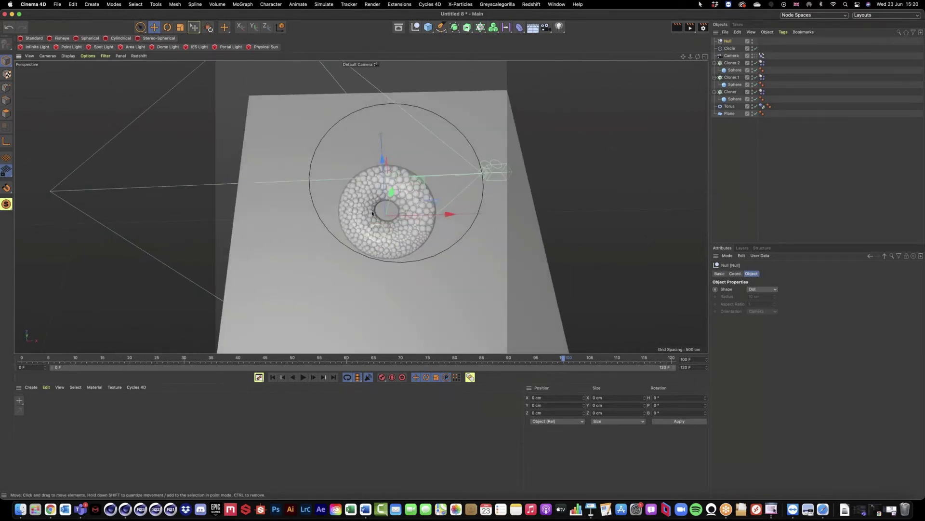
left_click(541, 396)
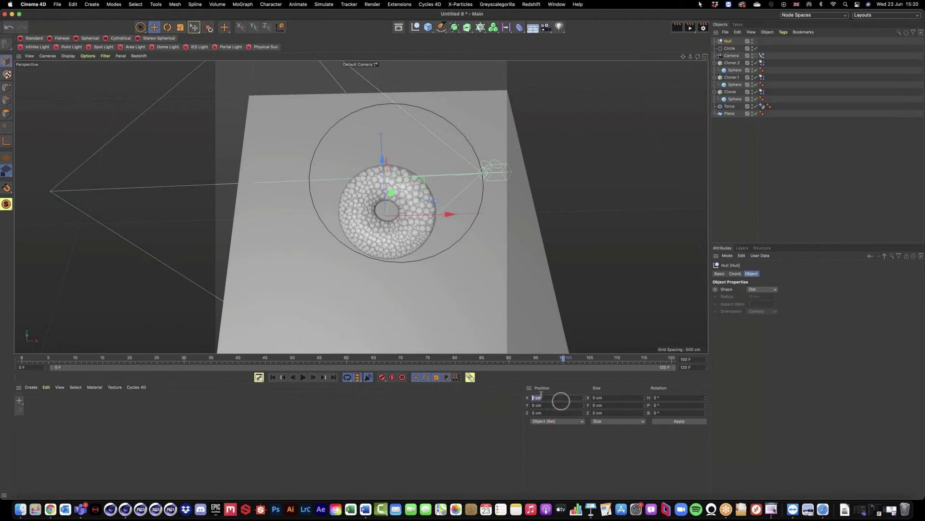
Step: Add a Target tag to the Camera from its Animation Tags menu
right_click(730, 57)
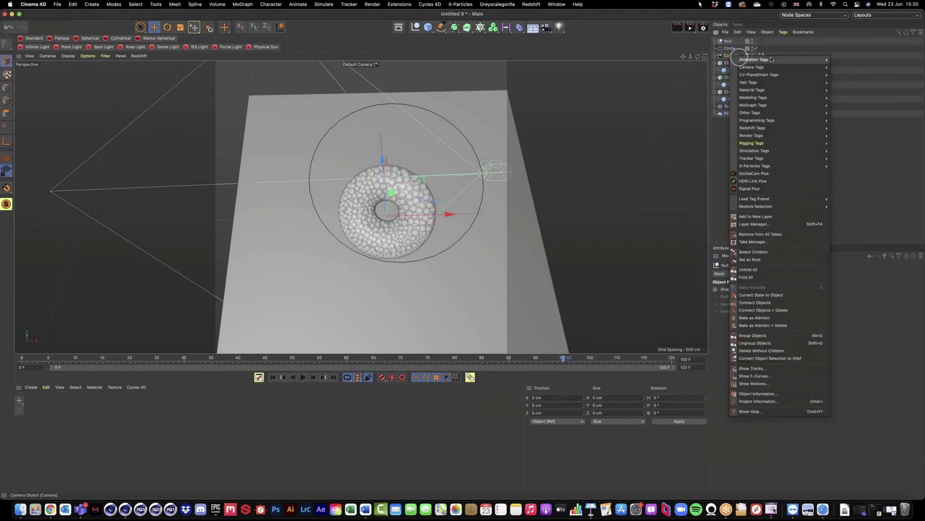
mouse_move(766, 59)
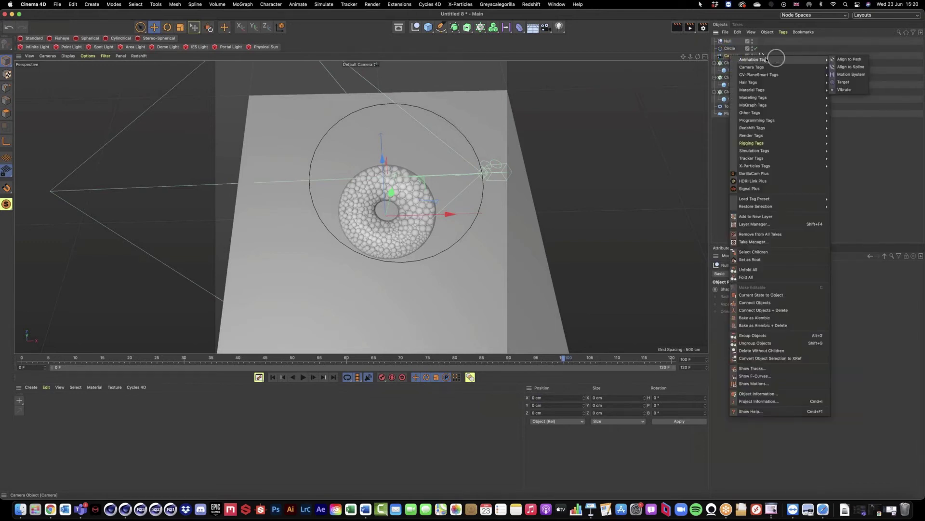
left_click(854, 84)
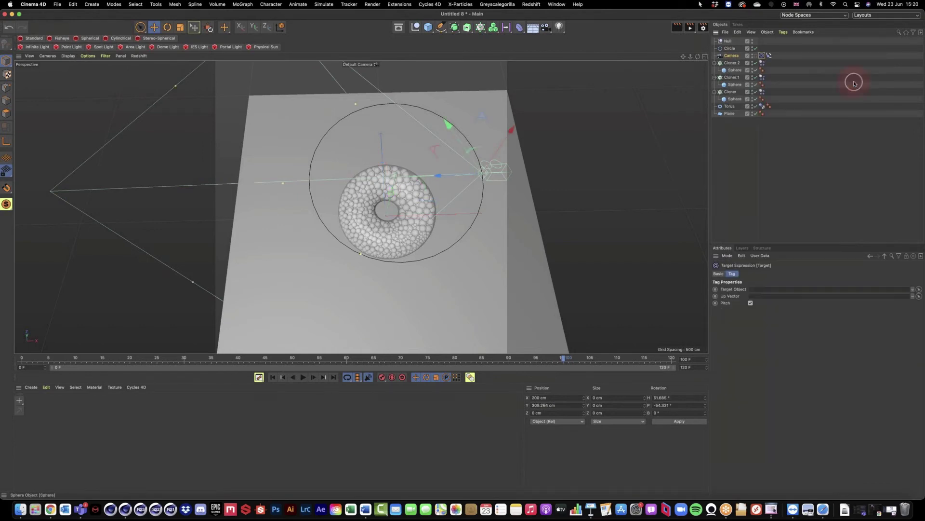
Step: Set the Target tag's Target Object to the Target null
left_click(729, 41)
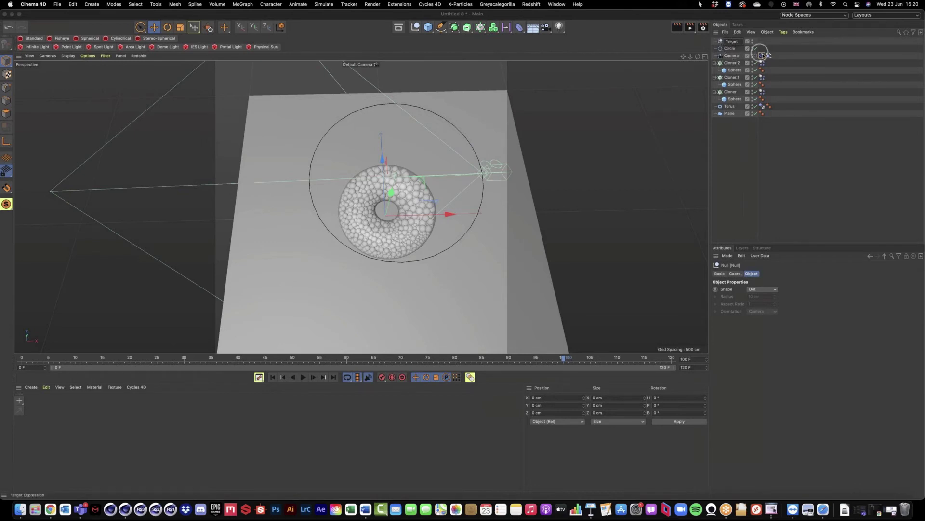
left_click(762, 55)
left_click_drag(729, 42, 758, 292)
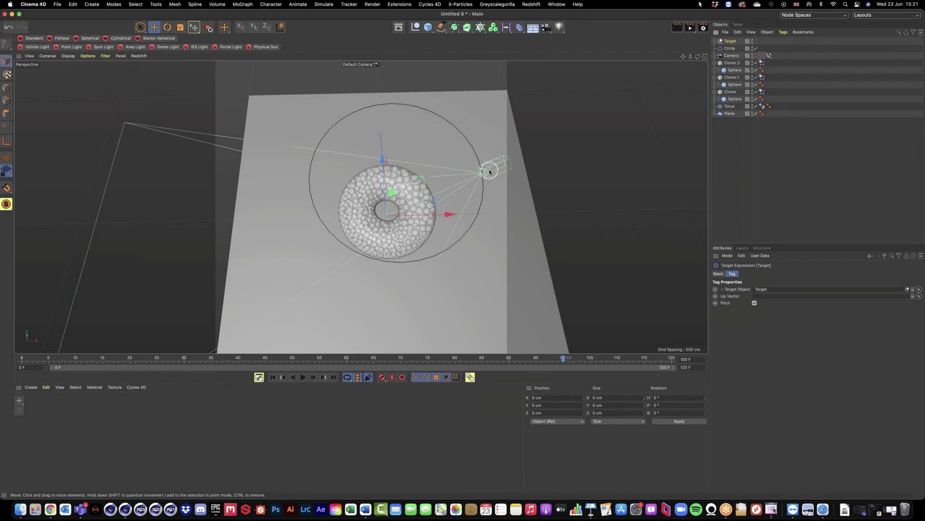
Step: Lift the Circle spline higher to about Y 373.485 cm using the four-view layout
left_click(762, 55)
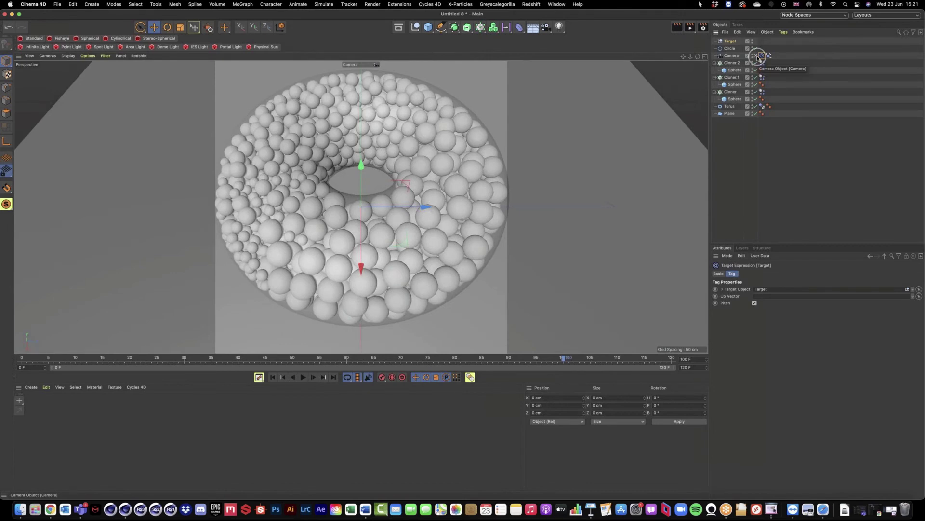
left_click(706, 56)
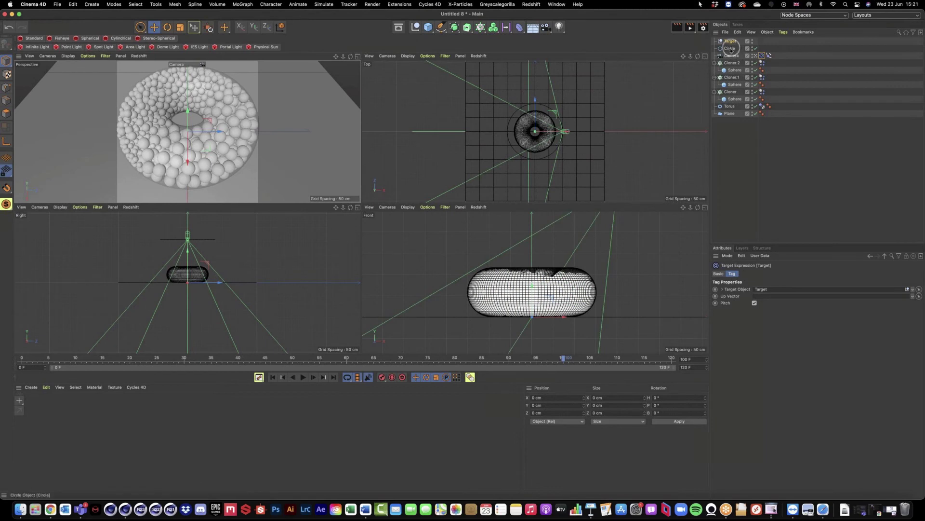
left_click(730, 49)
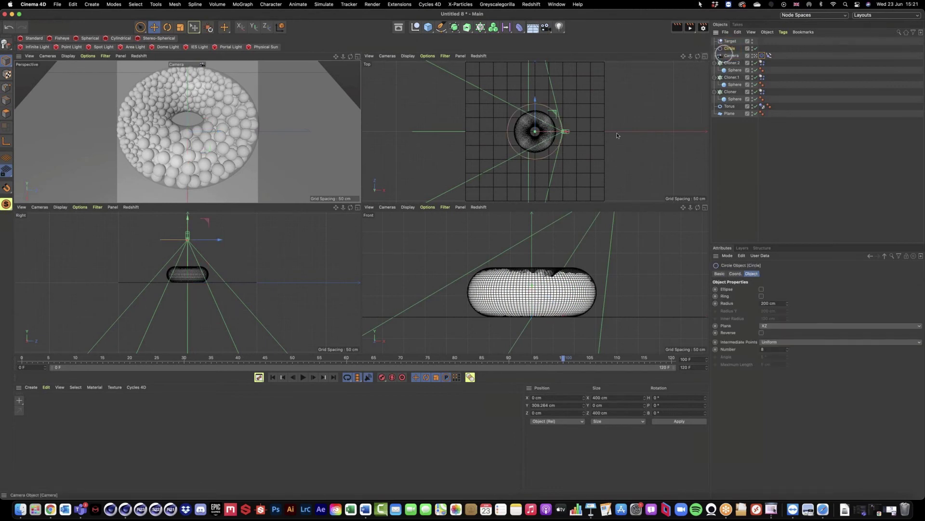
middle_click_drag(254, 293, 247, 275)
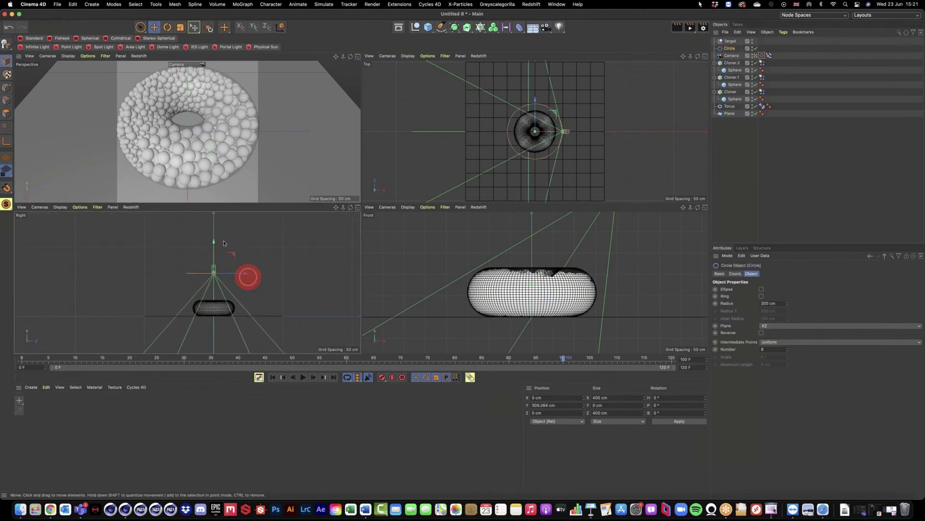
left_click_drag(217, 245, 227, 213)
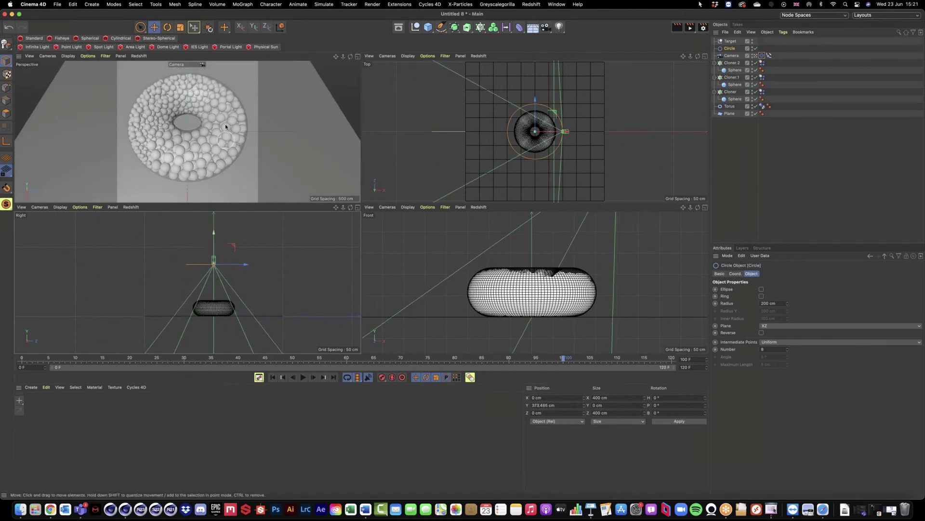
left_click(358, 57)
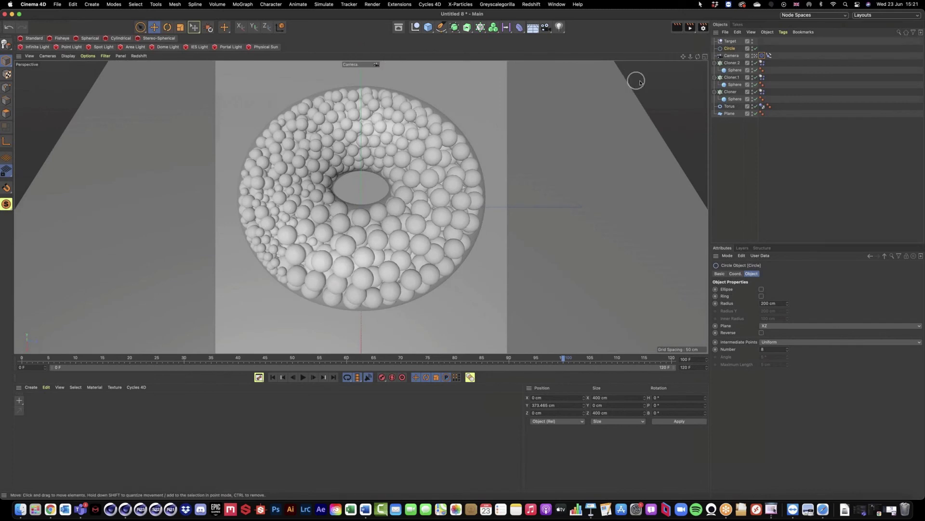
left_click(769, 56)
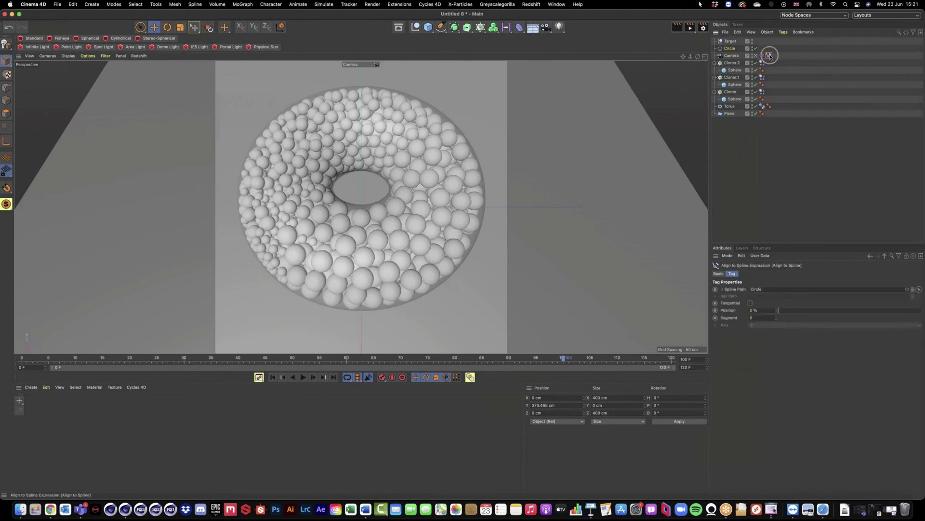
Step: Nudge the camera along the circle with the Position slider, then reset it to 0 %
left_click(804, 275)
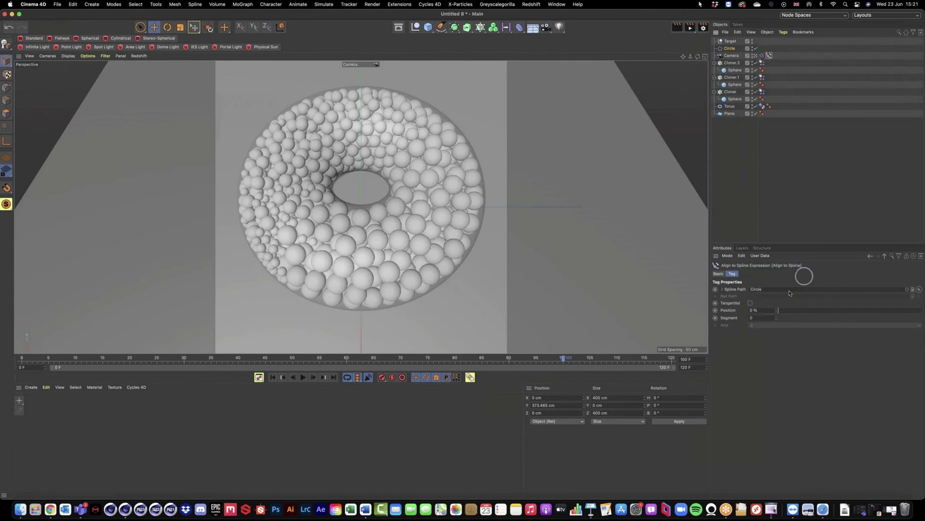
mouse_move(779, 310)
left_mouse_down()
mouse_move(903, 313)
mouse_move(760, 309)
left_mouse_up()
left_click(793, 231)
left_click(739, 318)
Step: Scrub the timeline playhead back to frame 0
left_click(585, 326)
left_click(564, 361)
left_click_drag(563, 358, 2, 345)
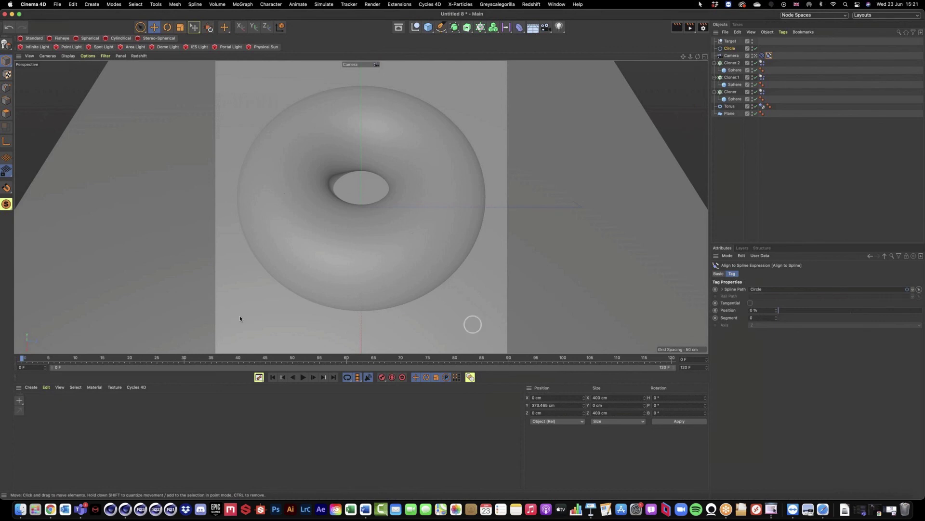
Step: Keyframe the path Position at 0 % on frame 0 and 50 % on frame 90
double_click(753, 310)
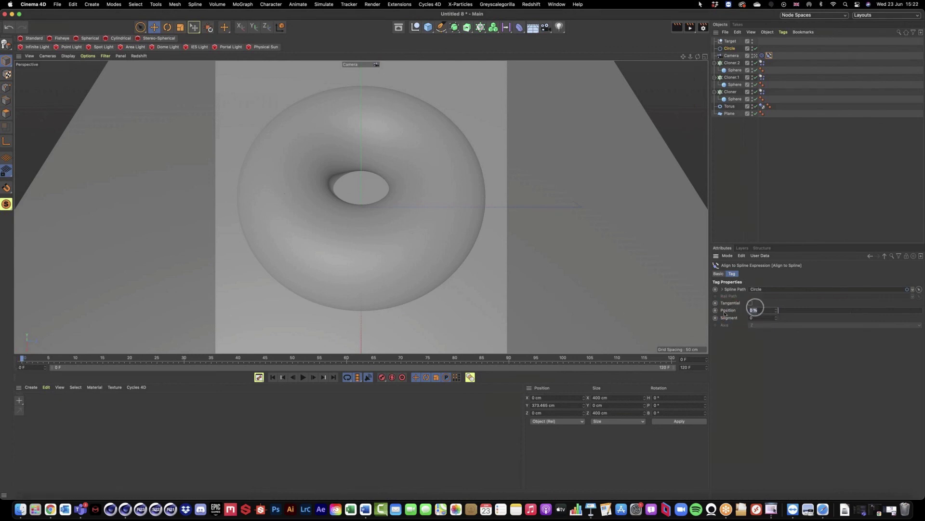
left_click(716, 310)
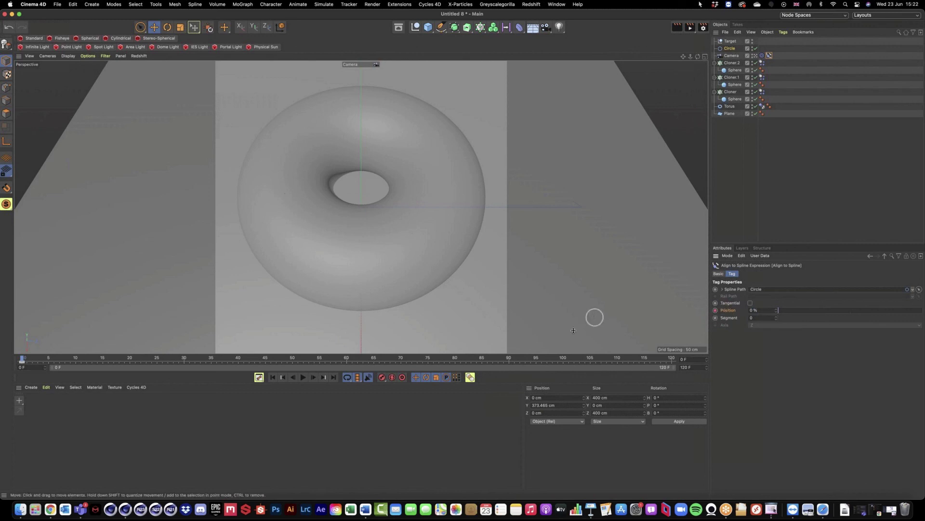
left_click(508, 358)
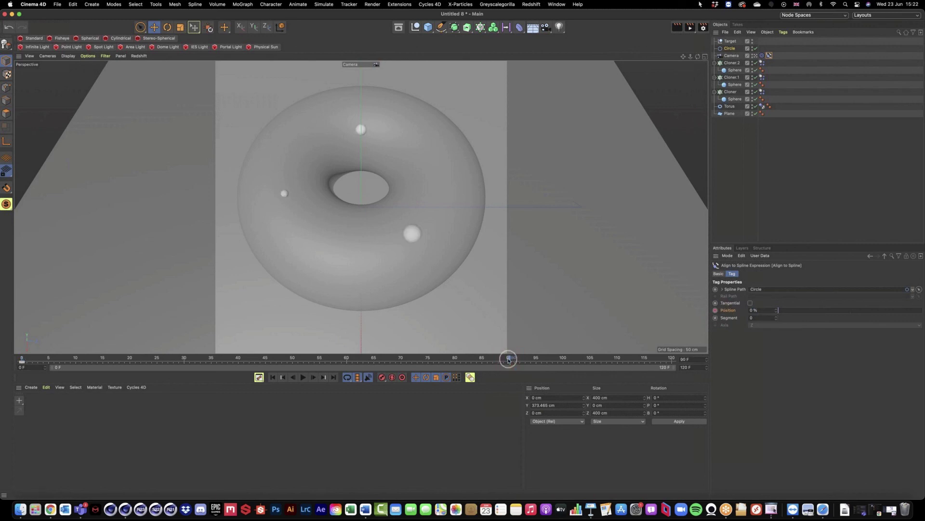
left_click_drag(783, 311, 921, 310)
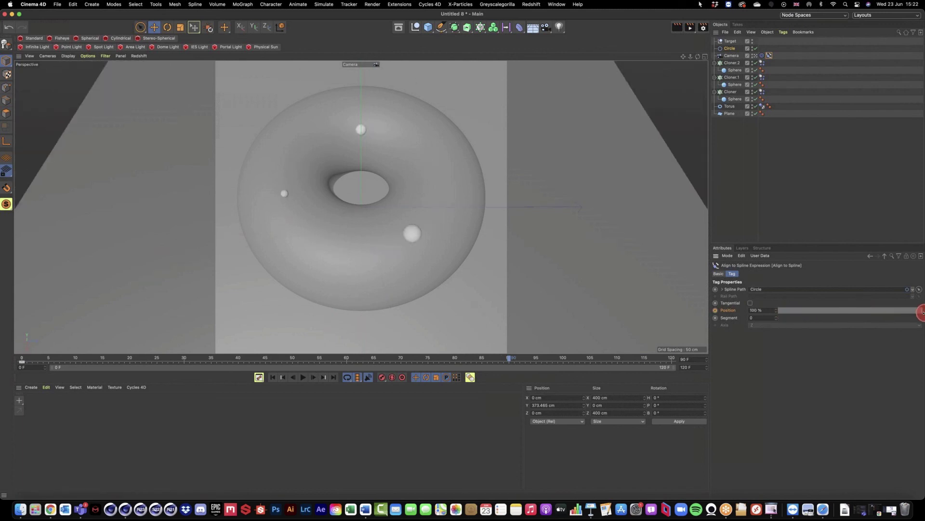
left_click(851, 312)
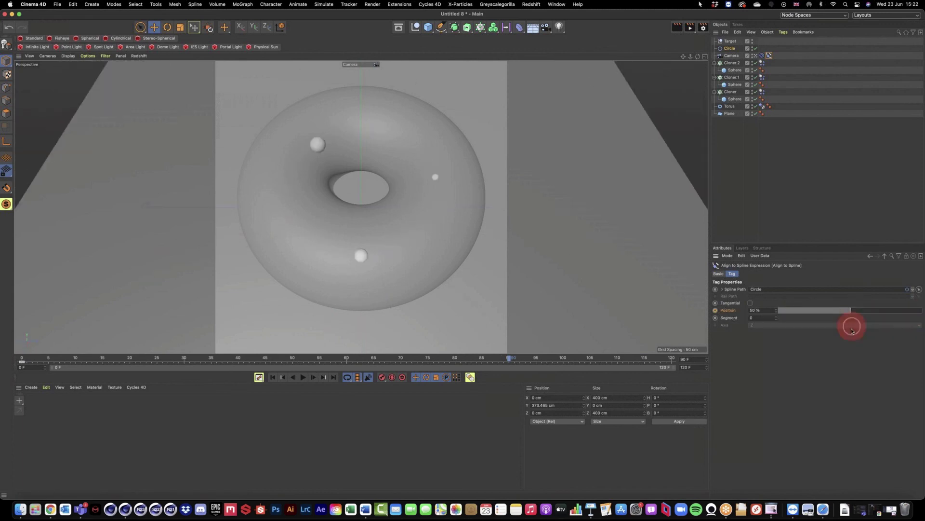
left_click(716, 310)
Step: Rewind to the start, play the camera animation, then stop it
left_click(272, 377)
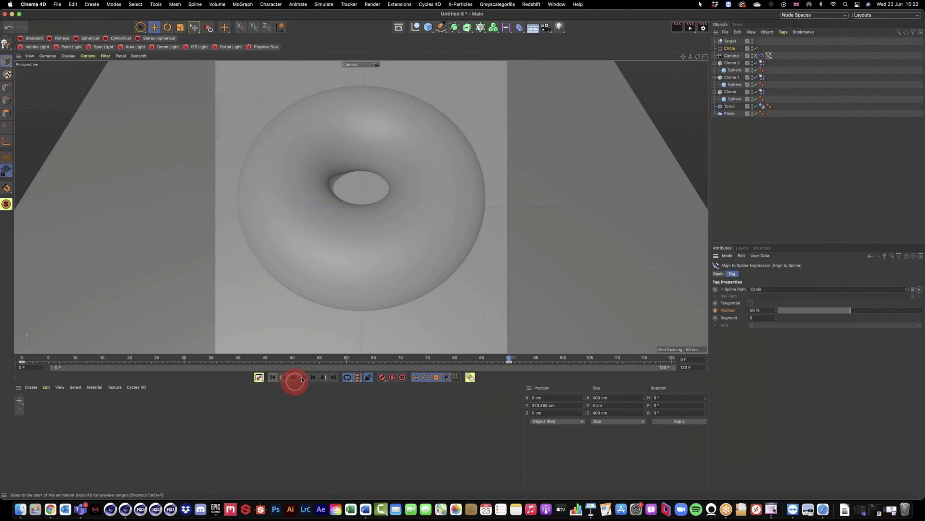
left_click(303, 377)
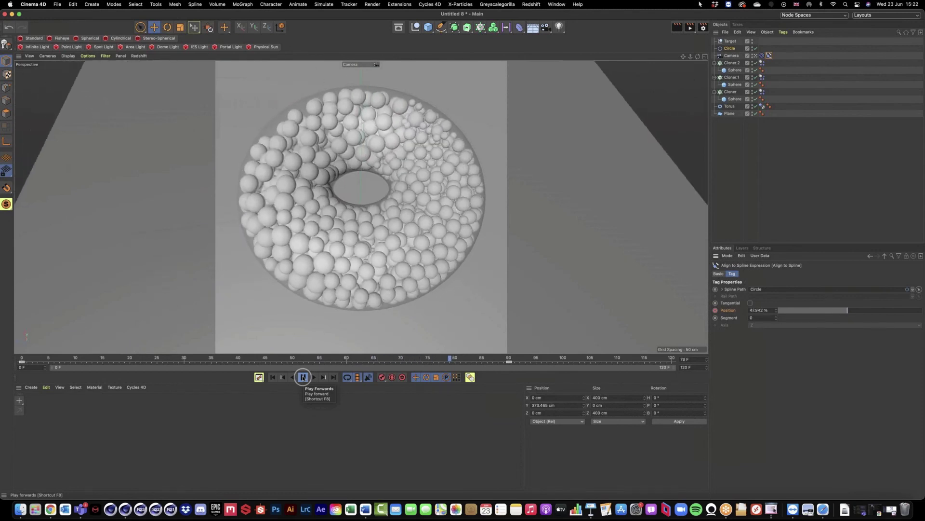
left_click(303, 377)
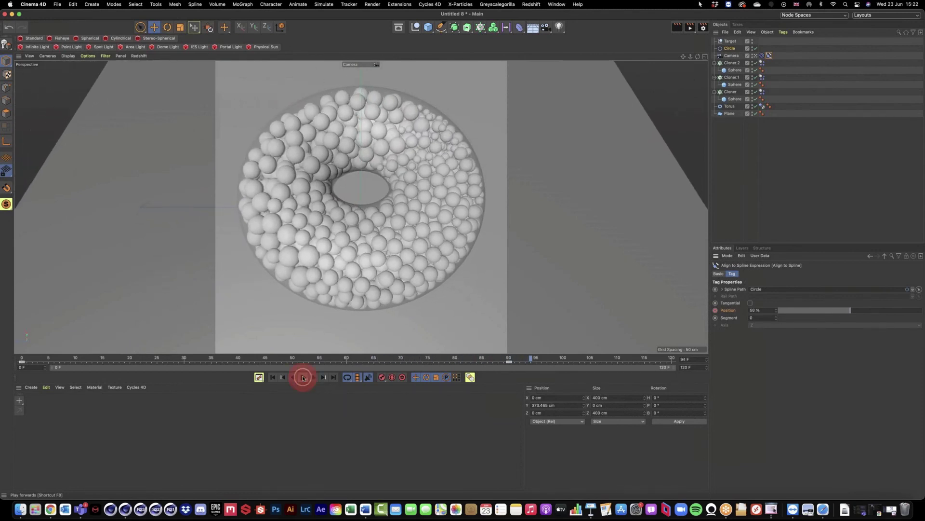